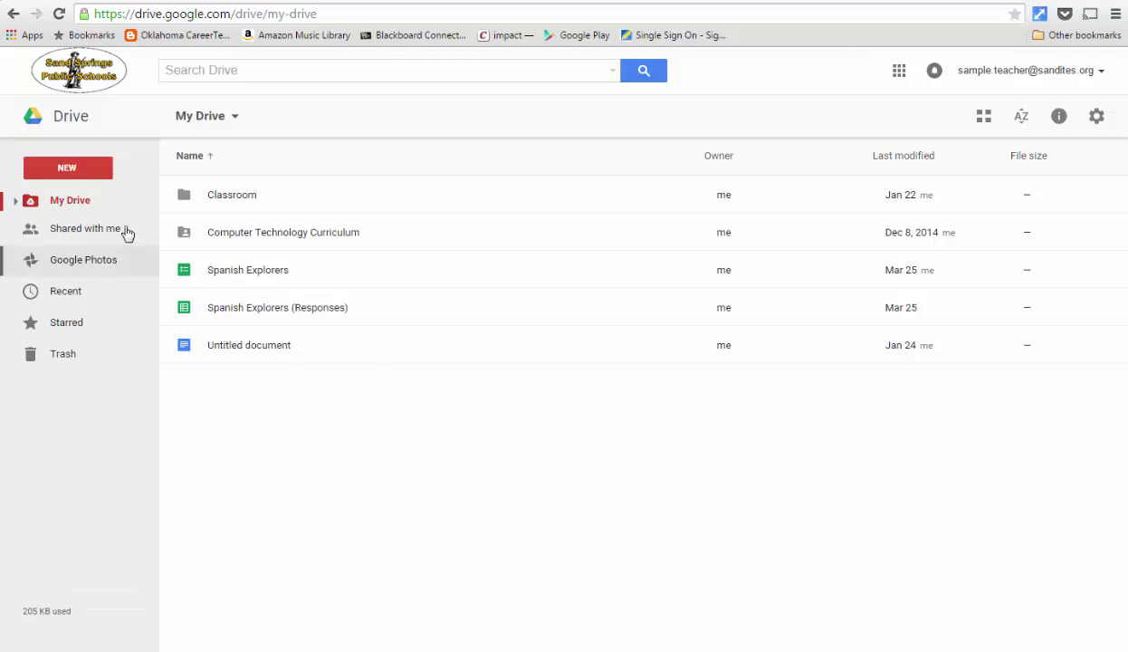
# Step: Try the NEW menu's File upload option, then cancel the file picker without uploading anything
pyautogui.click(68, 169)
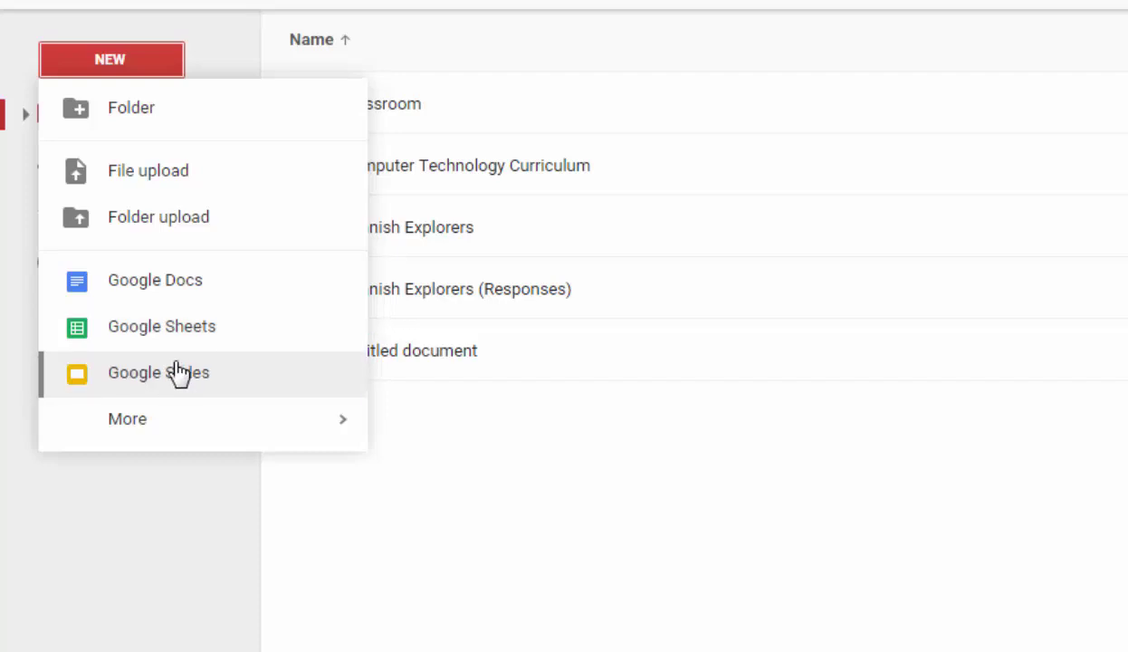
pyautogui.moveTo(182, 441)
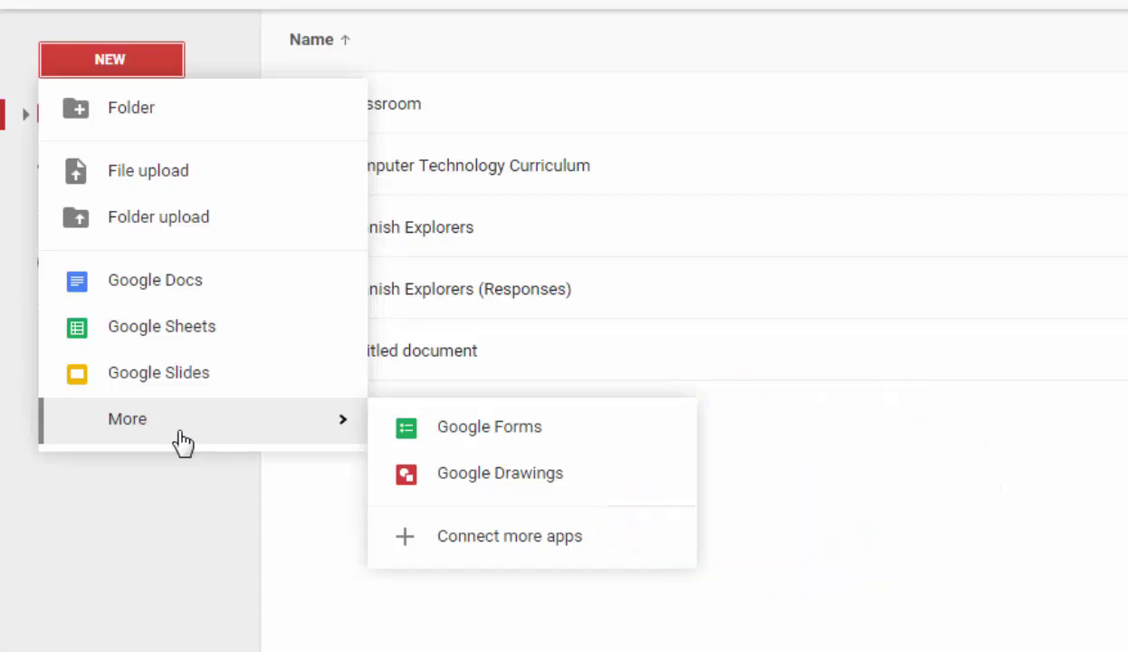
pyautogui.click(864, 646)
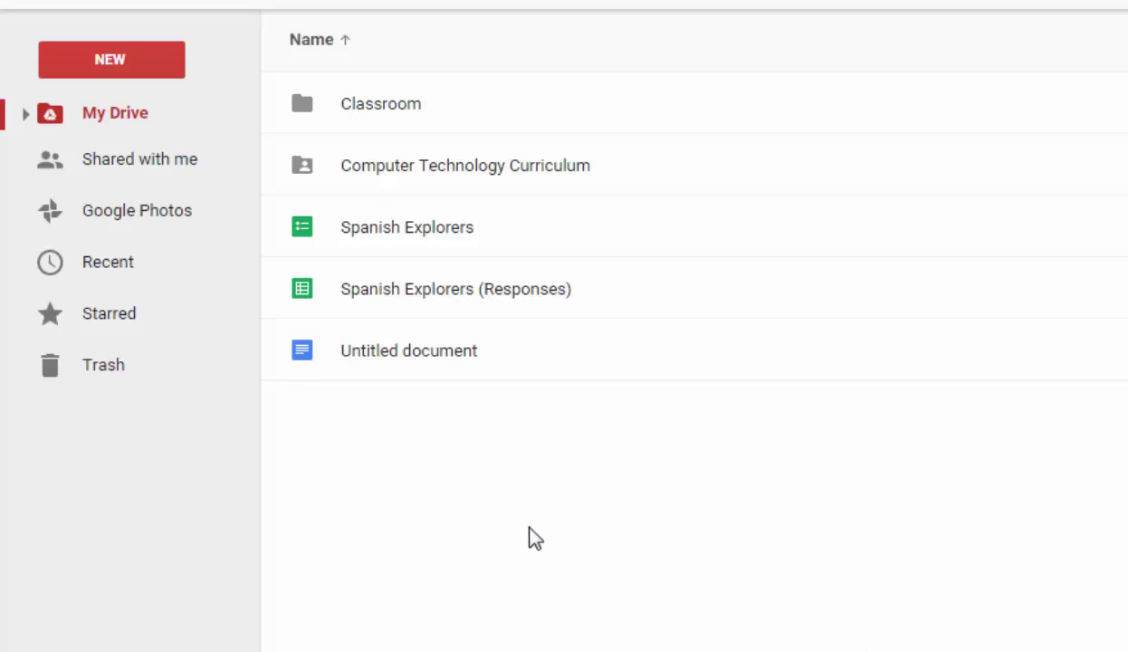
pyautogui.click(136, 65)
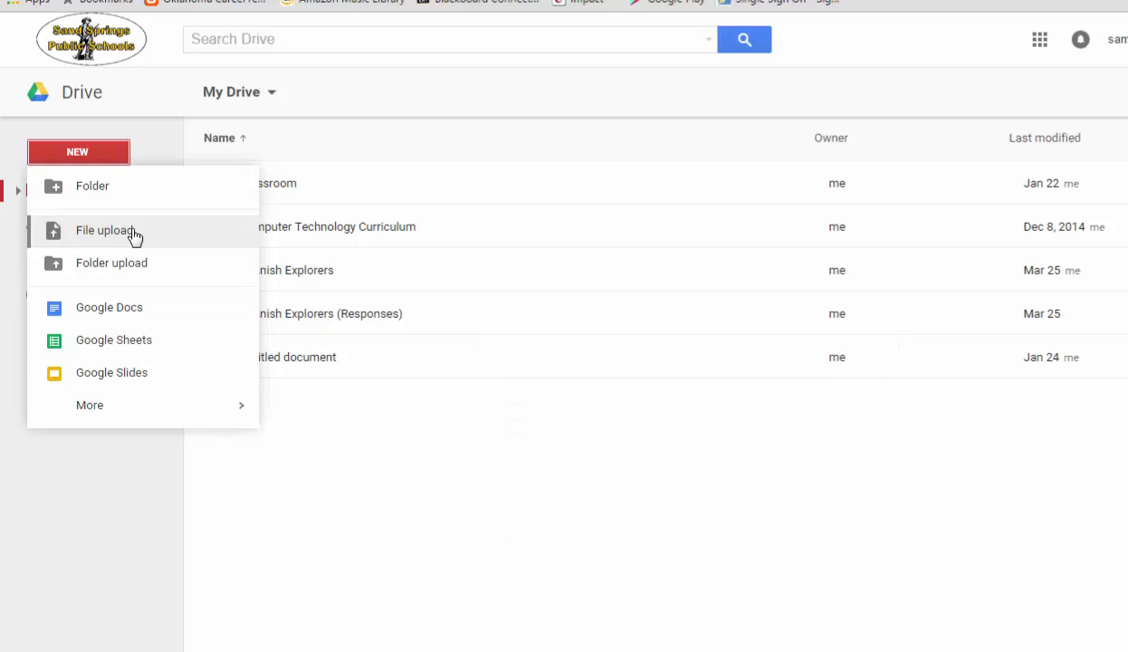
pyautogui.click(133, 235)
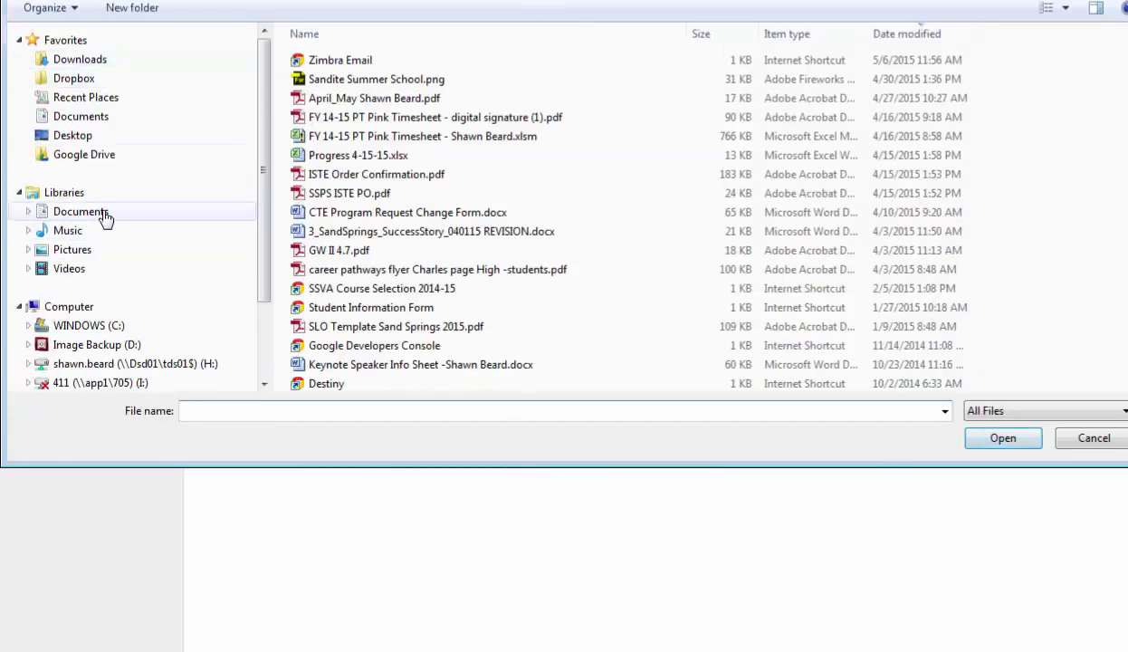
pyautogui.click(1093, 439)
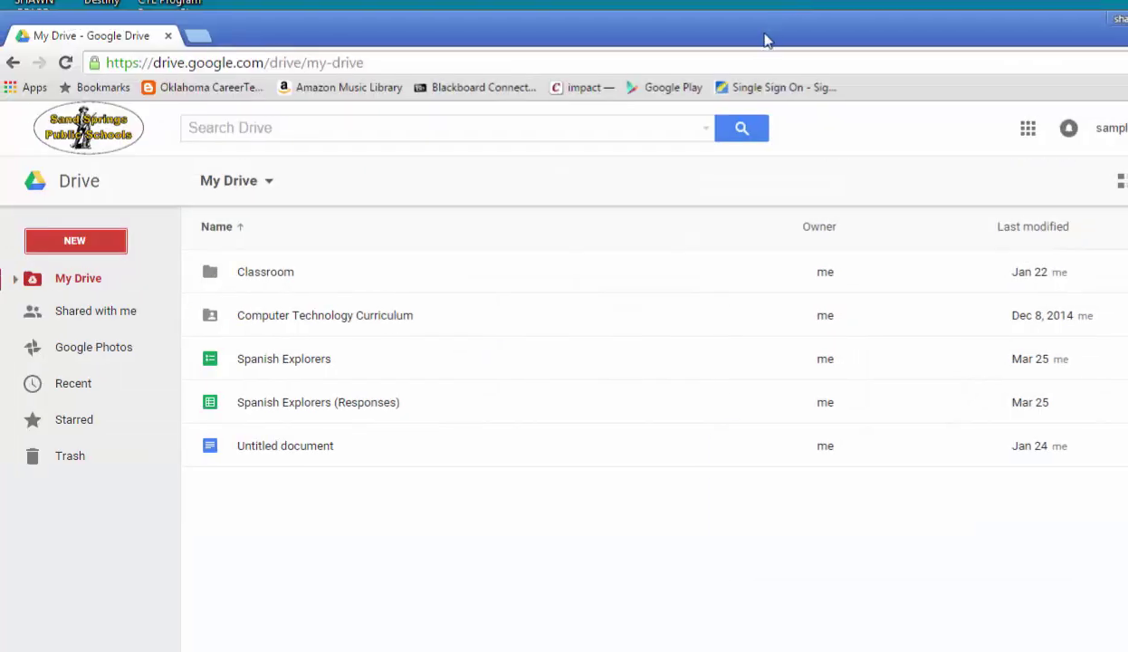
# Step: Drag videofilesfortheclassroom.docx from the desktop into My Drive to upload it
pyautogui.doubleClick(250, 29)
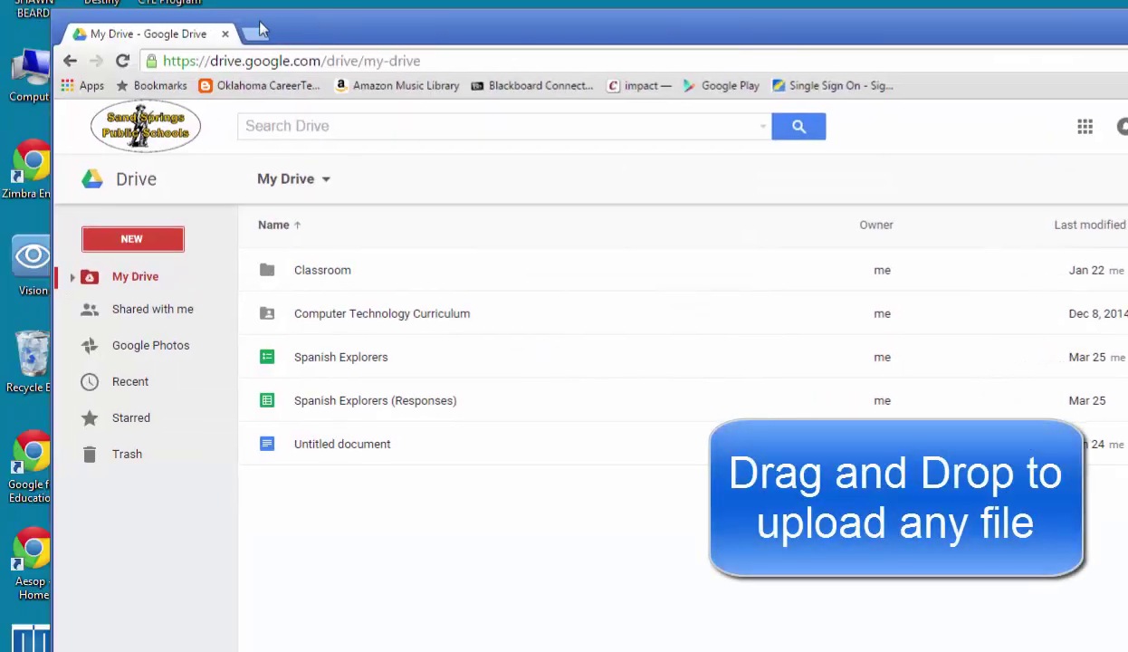
pyautogui.moveTo(54, 28); pyautogui.dragTo(271, 25)
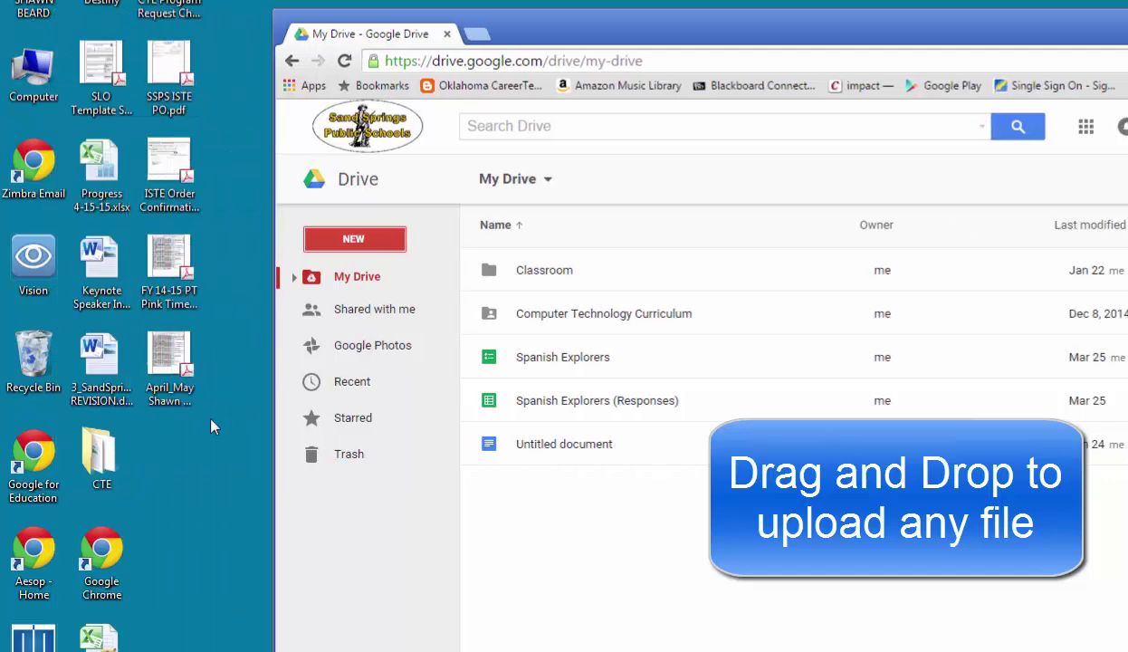
pyautogui.click(177, 480)
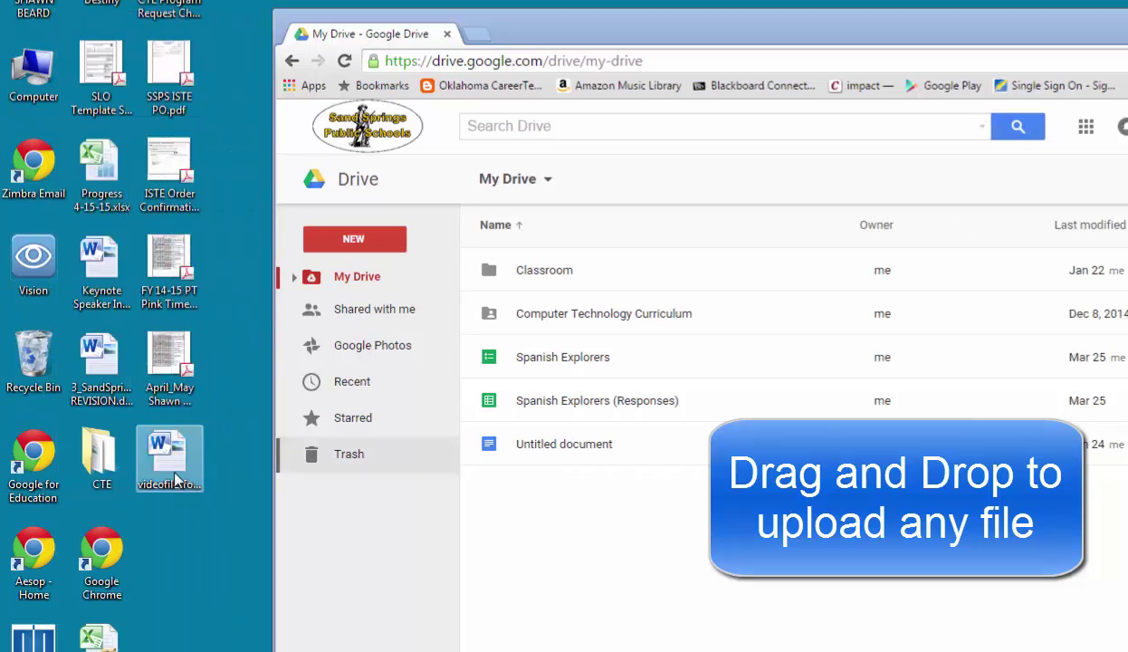
pyautogui.moveTo(177, 480); pyautogui.dragTo(860, 464)
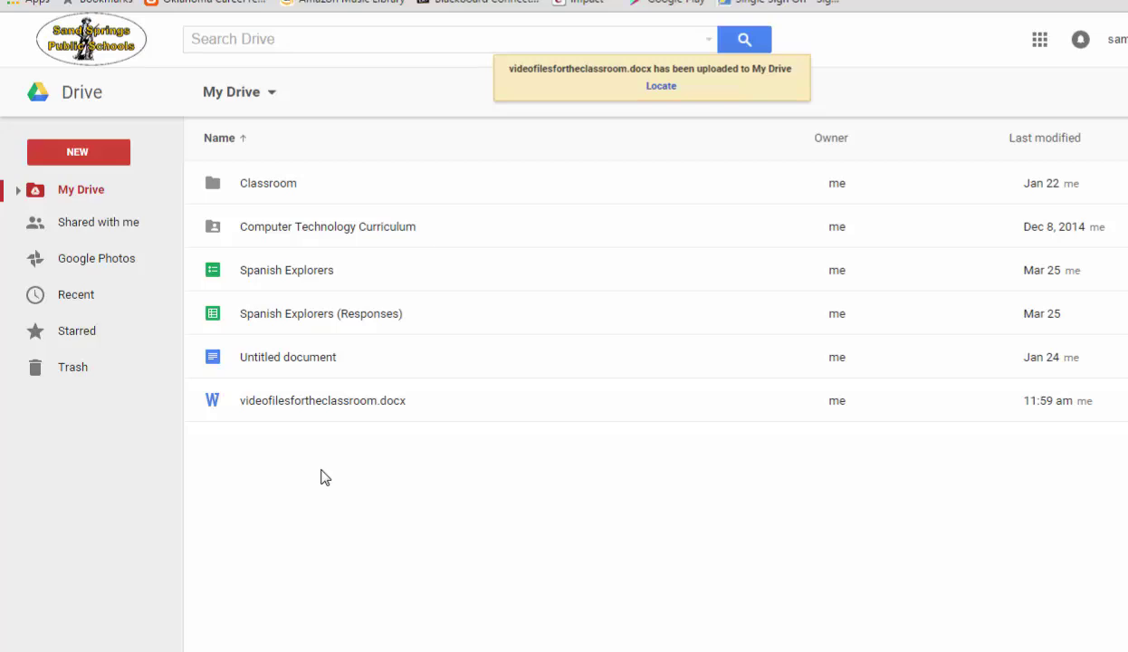
# Step: Open videofilesfortheclassroom.docx from its preview in Google Docs, adding a Google Docs copy beside the Word file
pyautogui.doubleClick(313, 410)
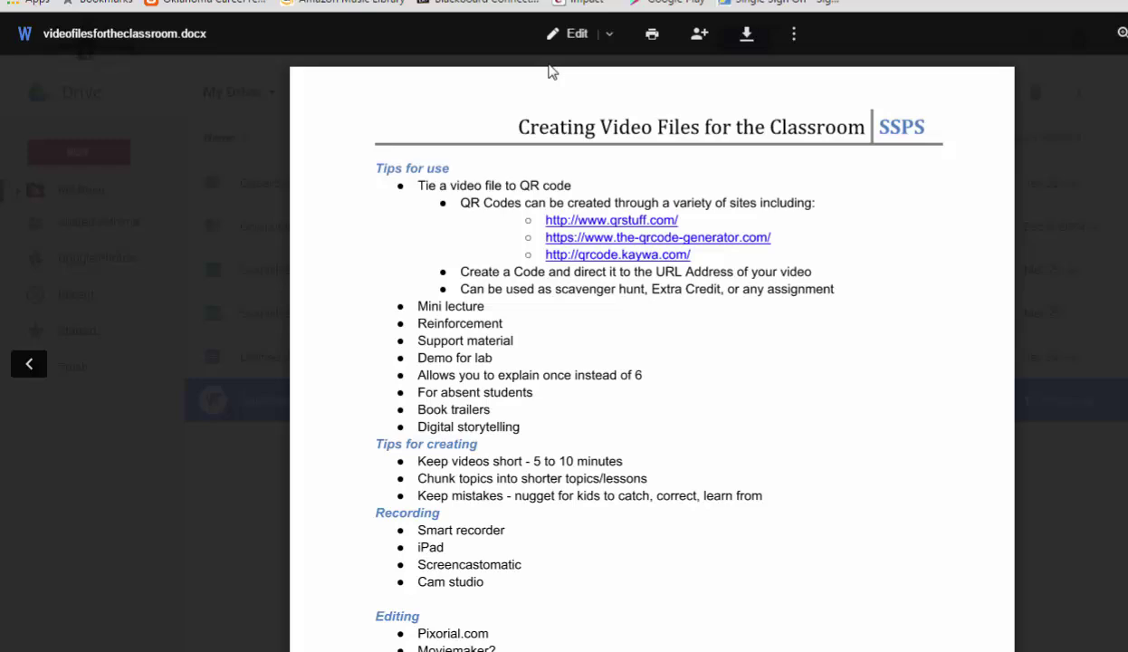
pyautogui.click(572, 36)
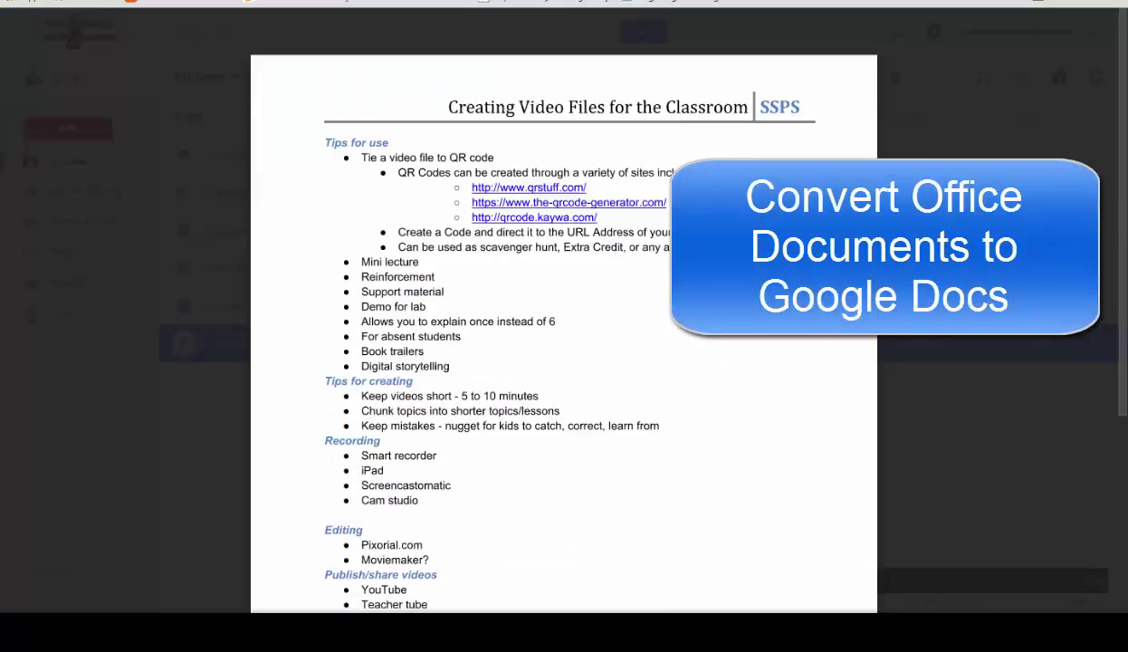
pyautogui.click(1094, 30)
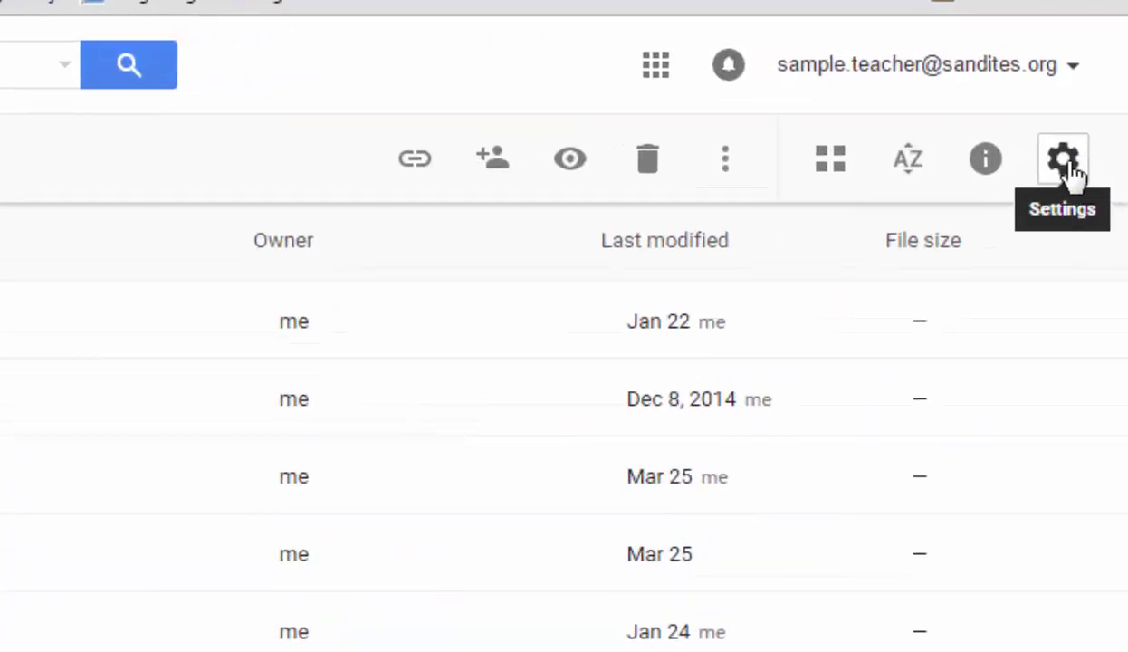
# Step: Enable 'Convert uploaded files to Google Docs editor format' in Drive Settings and save it
pyautogui.click(1066, 167)
pyautogui.click(944, 222)
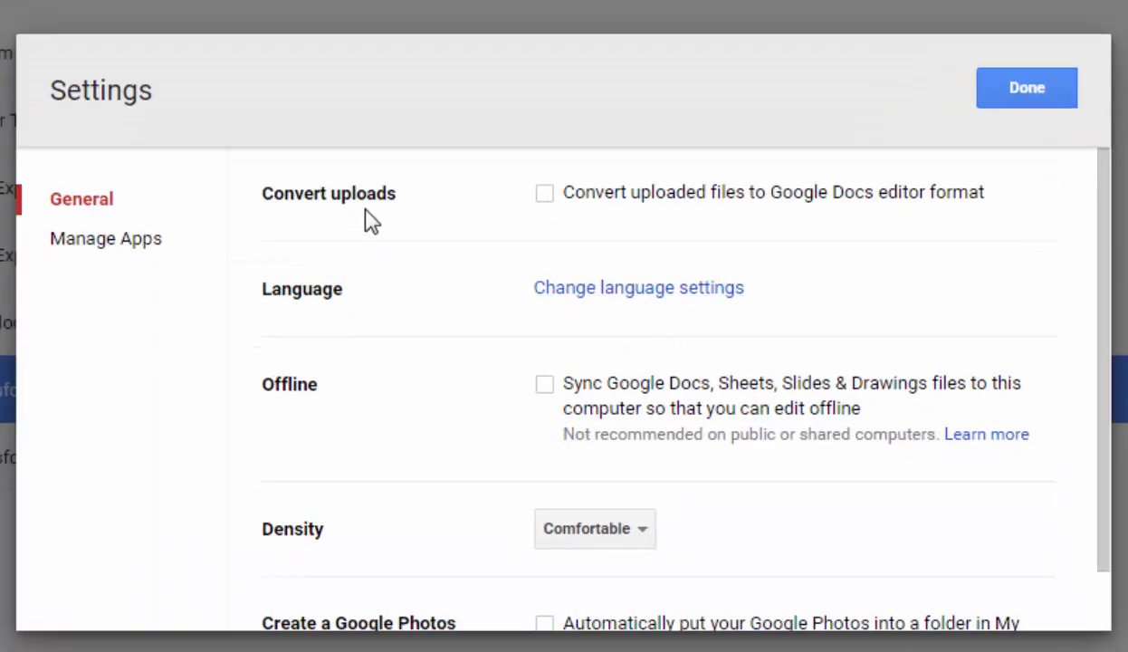
pyautogui.click(545, 195)
pyautogui.click(1022, 98)
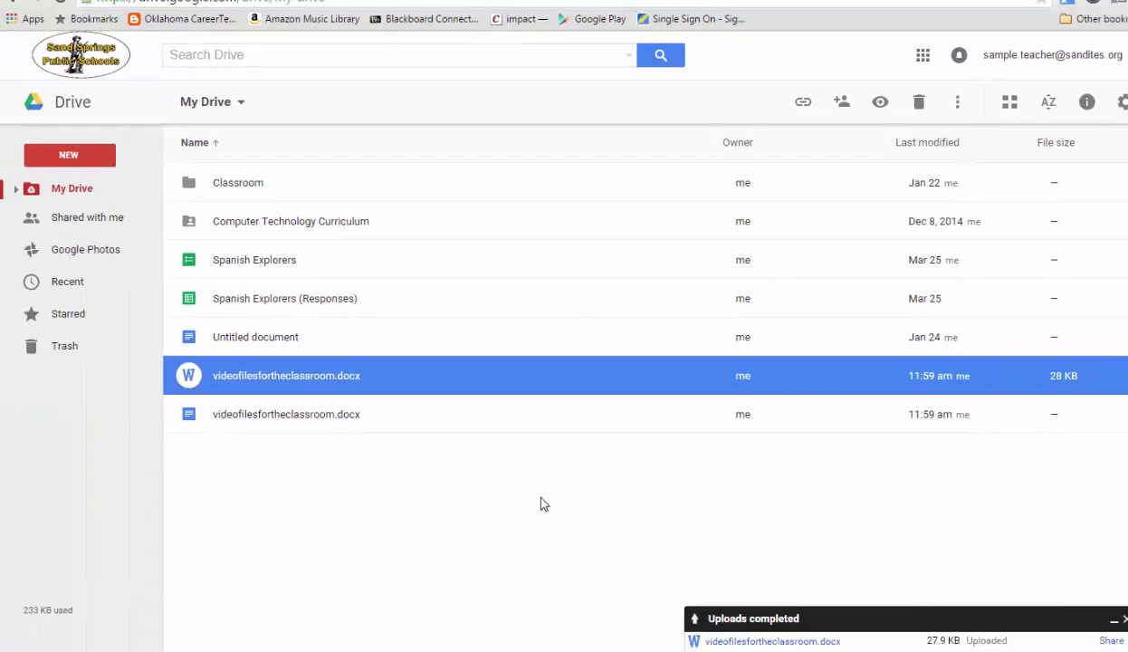
# Step: Remove both videofiles copies, re-upload the Word file so it converts, and open the converted document
pyautogui.keyDown('ctrl'); pyautogui.click(321, 416); pyautogui.keyUp('ctrl')
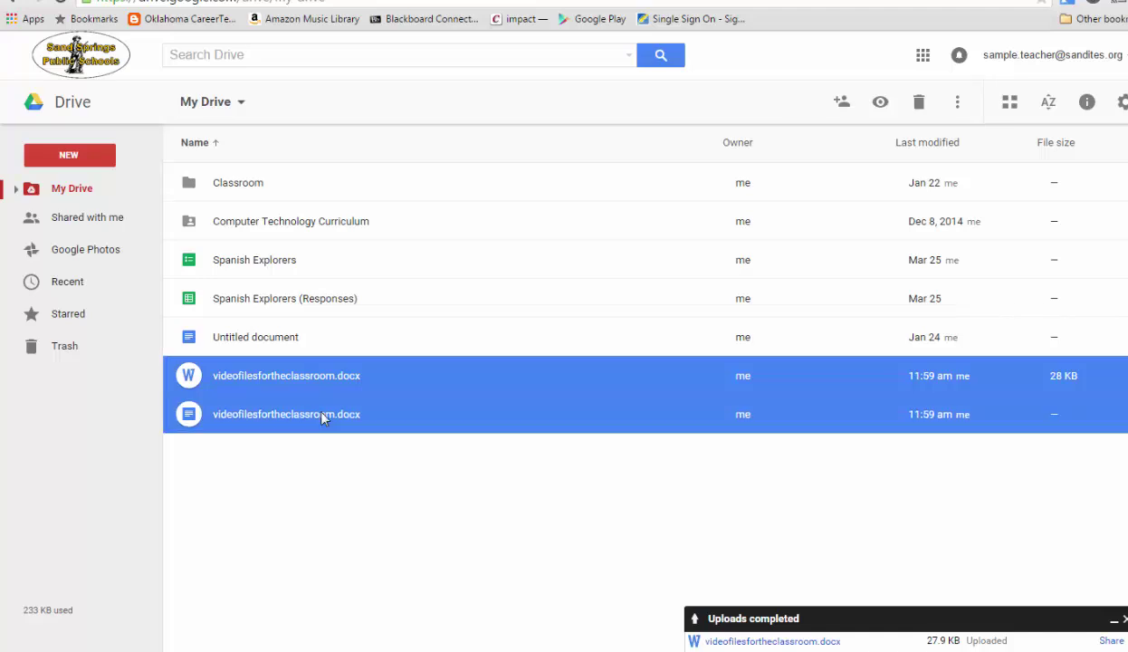
pyautogui.click(920, 104)
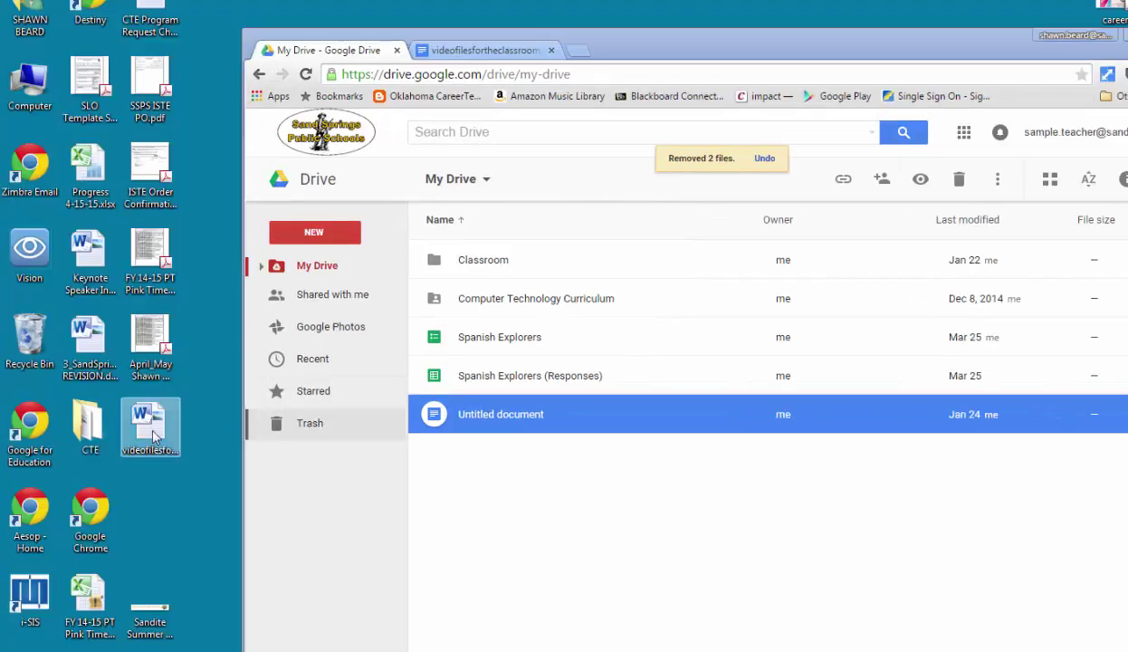
pyautogui.moveTo(290, 490); pyautogui.dragTo(760, 468)
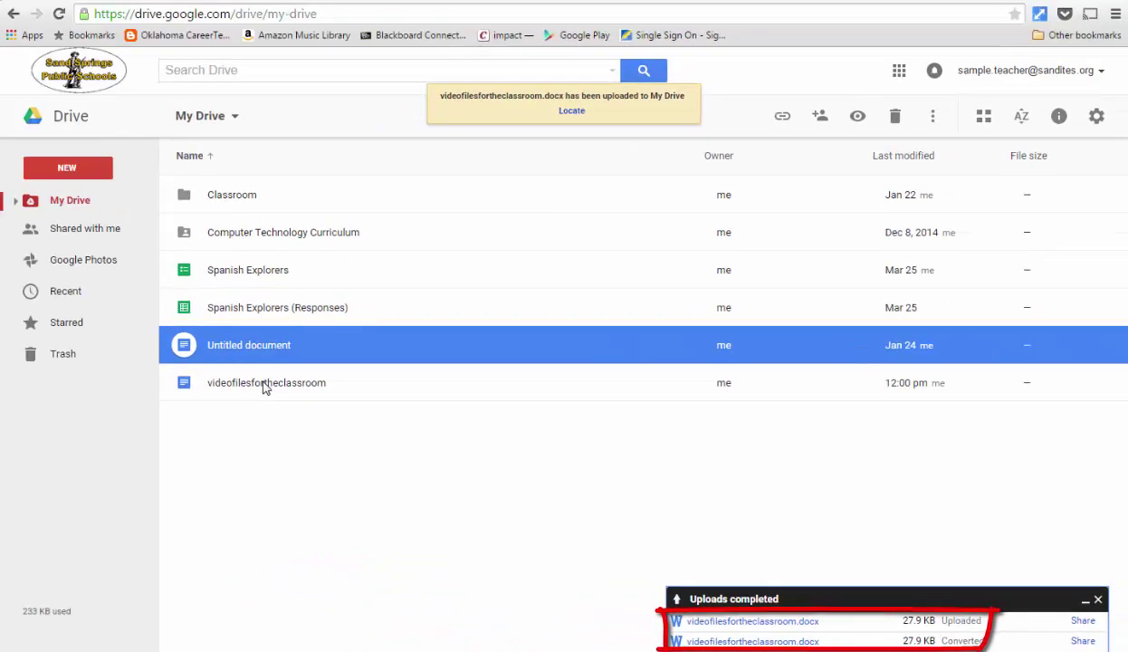
pyautogui.doubleClick(265, 388)
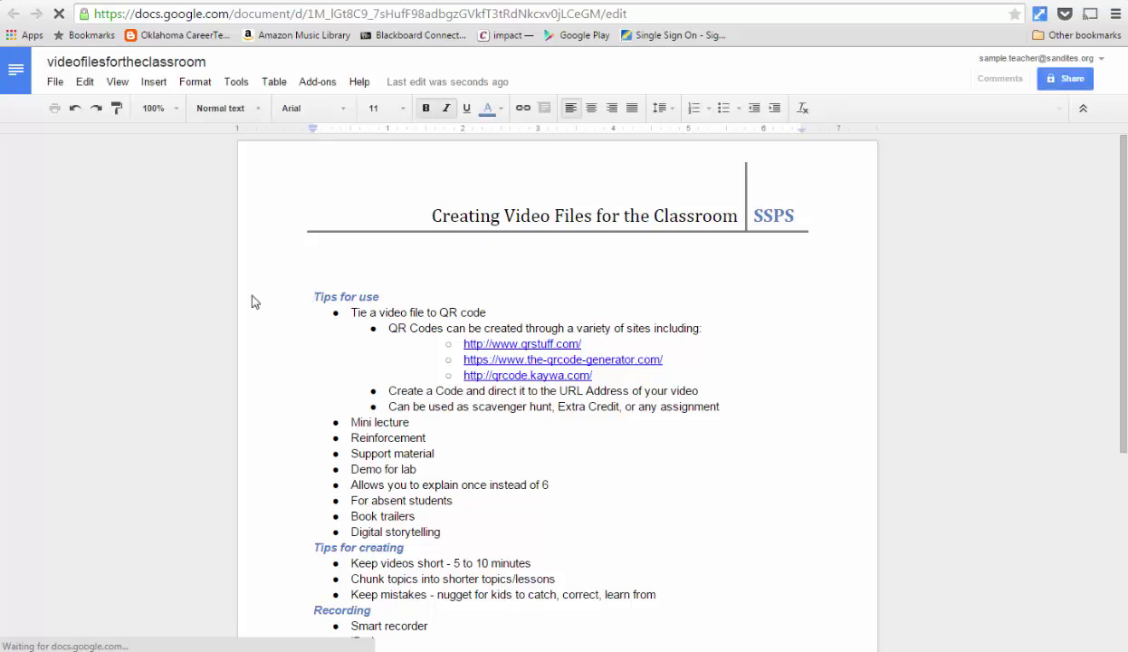
# Step: Switch from the videofilesfortheclassroom Google Doc back to the My Drive file list
pyautogui.click(306, 2)
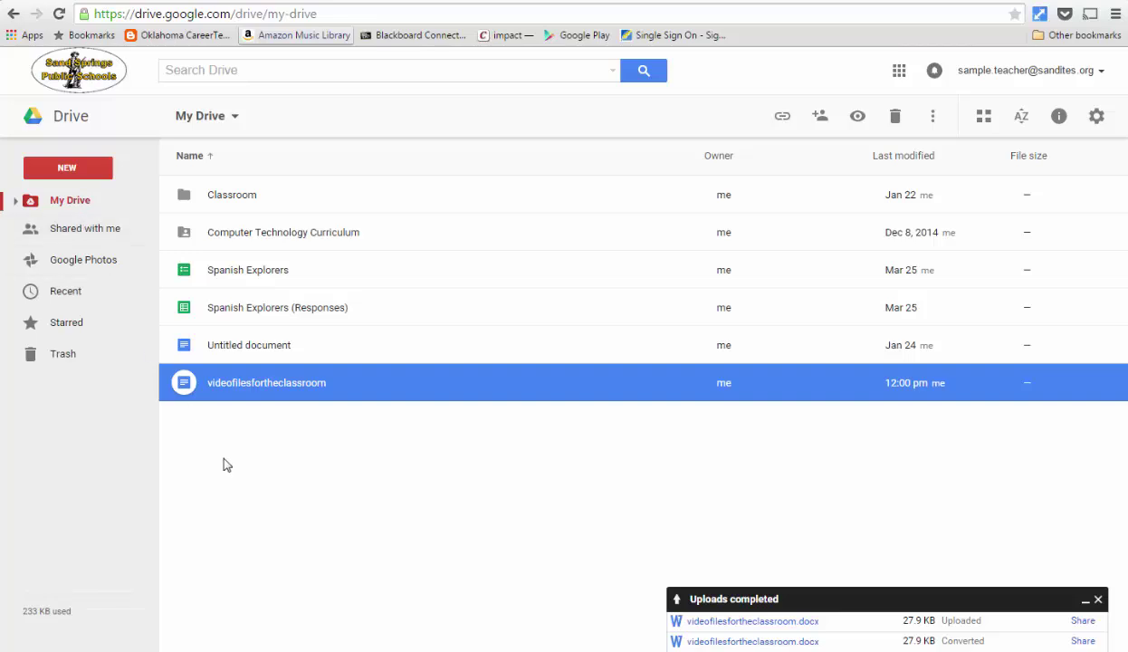
pyautogui.rightClick(301, 385)
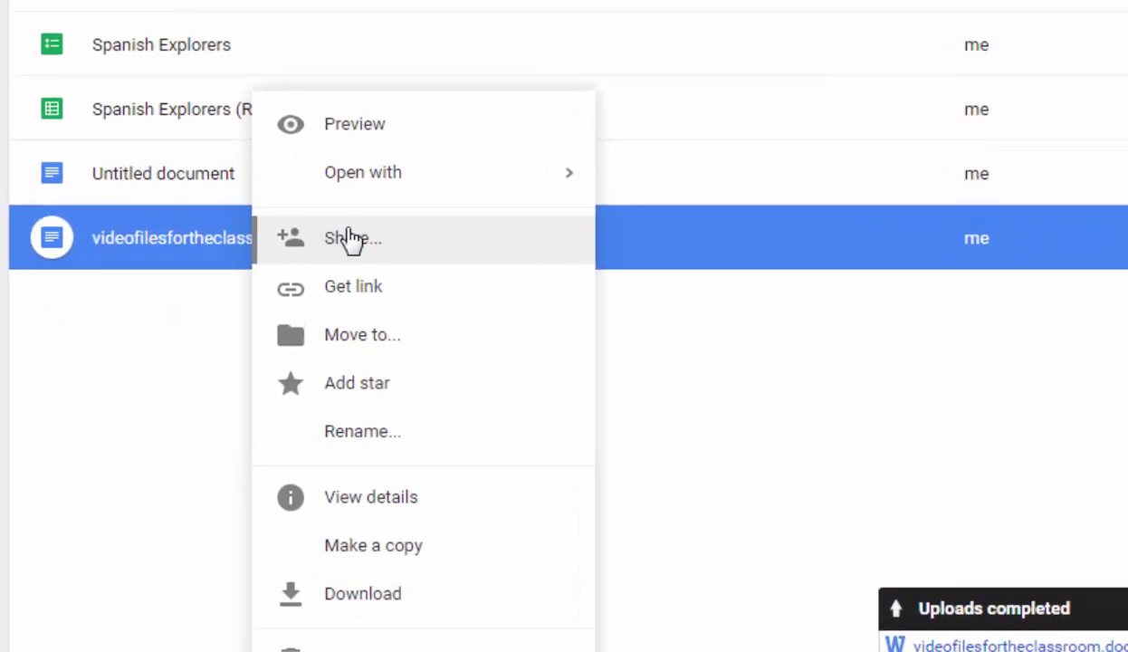
pyautogui.click(366, 240)
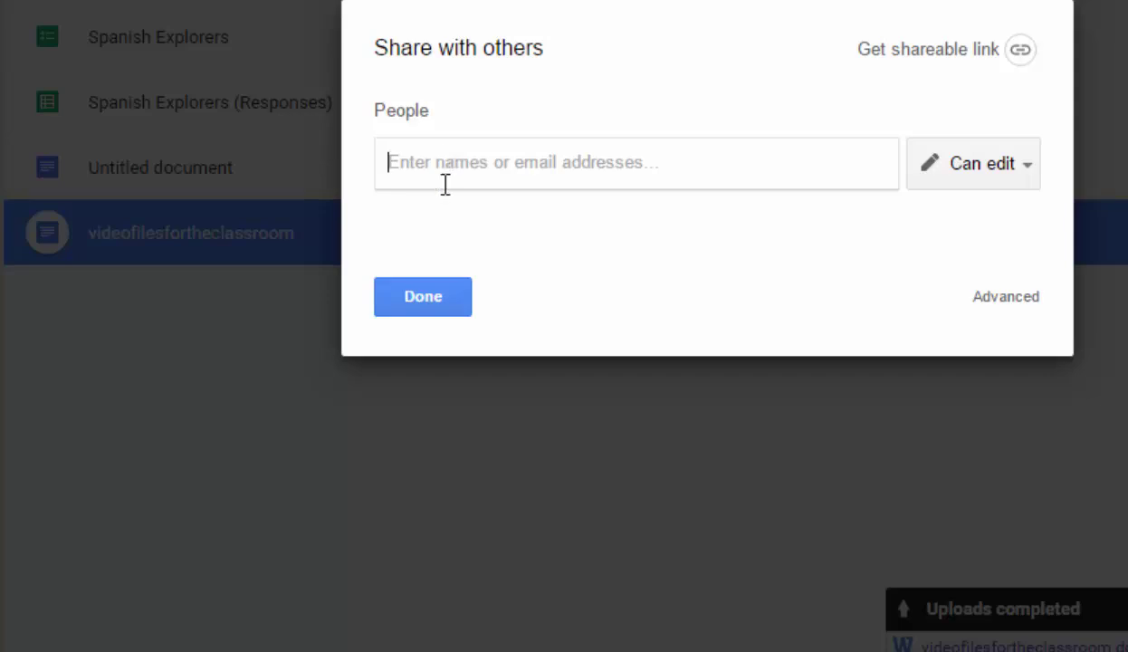
pyautogui.click(449, 301)
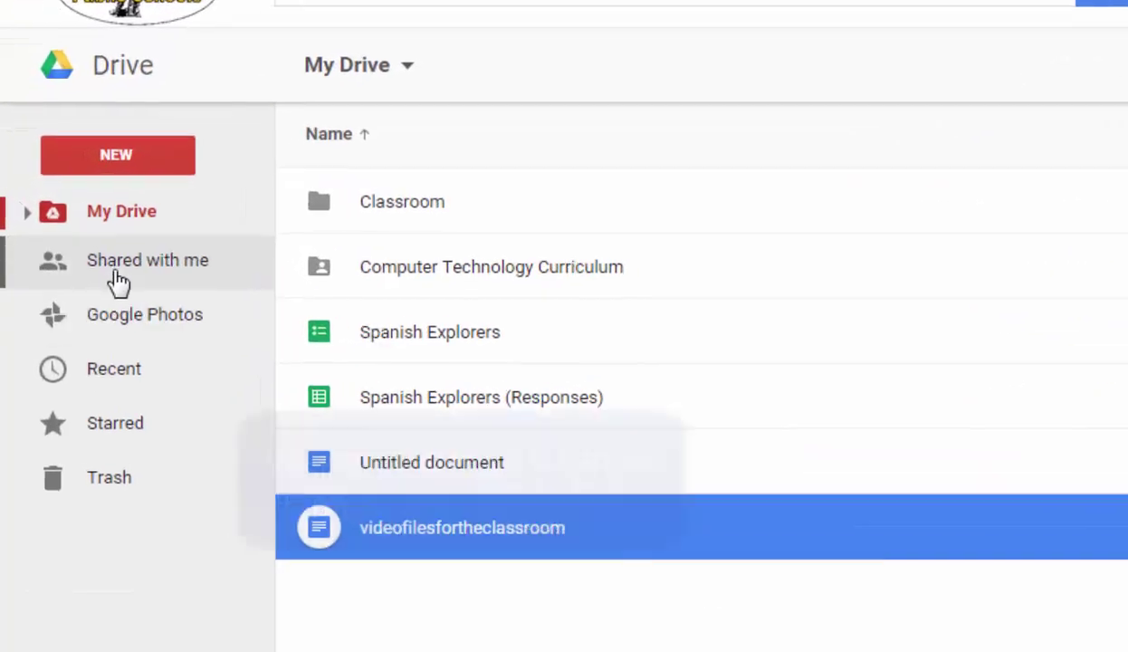
pyautogui.click(114, 271)
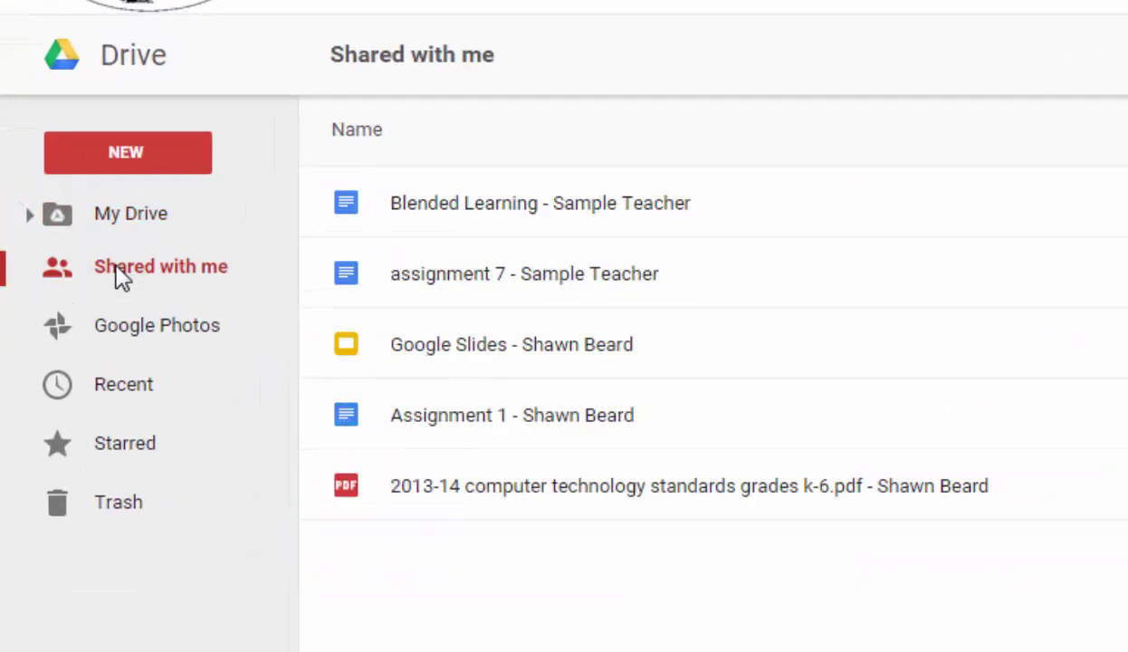
pyautogui.click(132, 335)
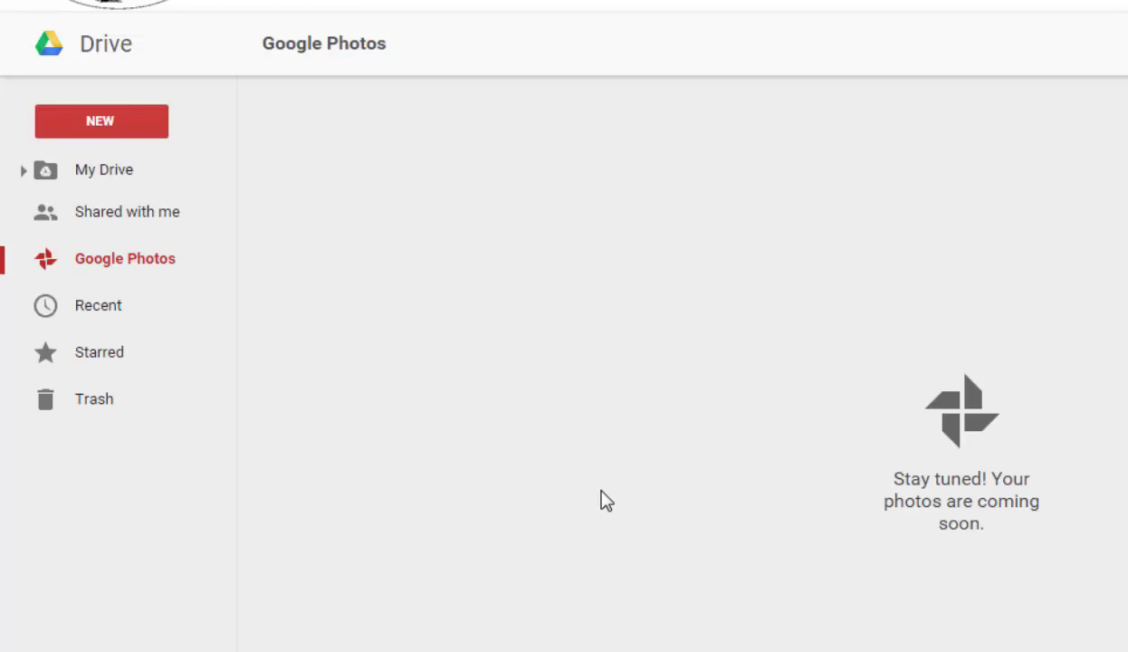
pyautogui.click(99, 307)
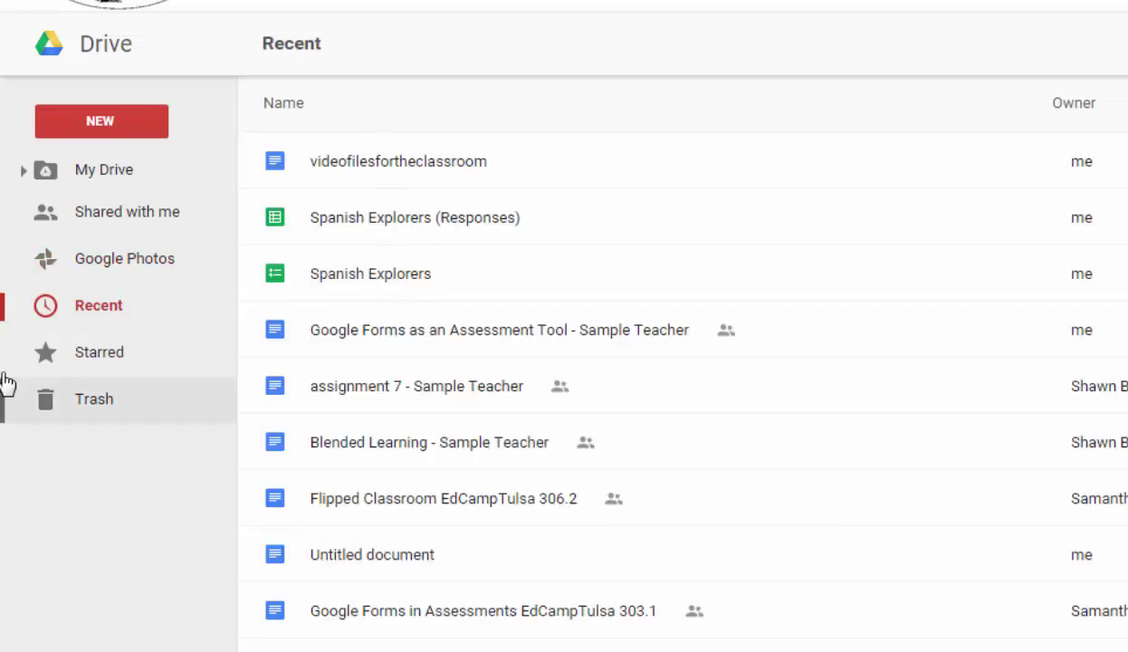
pyautogui.click(100, 360)
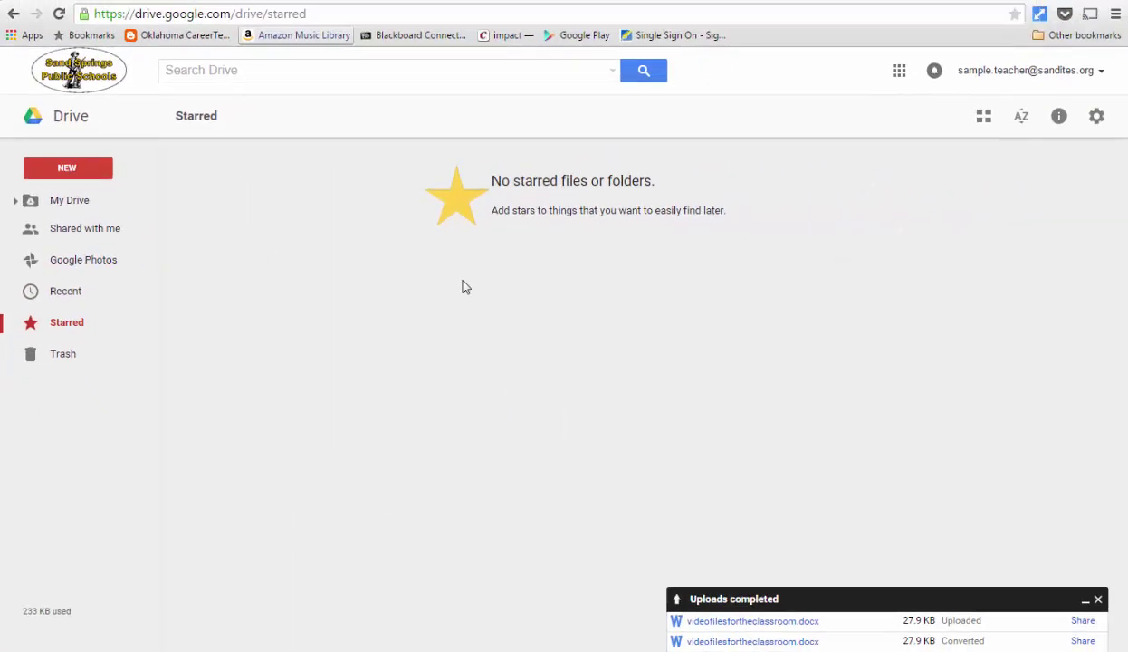
pyautogui.click(69, 205)
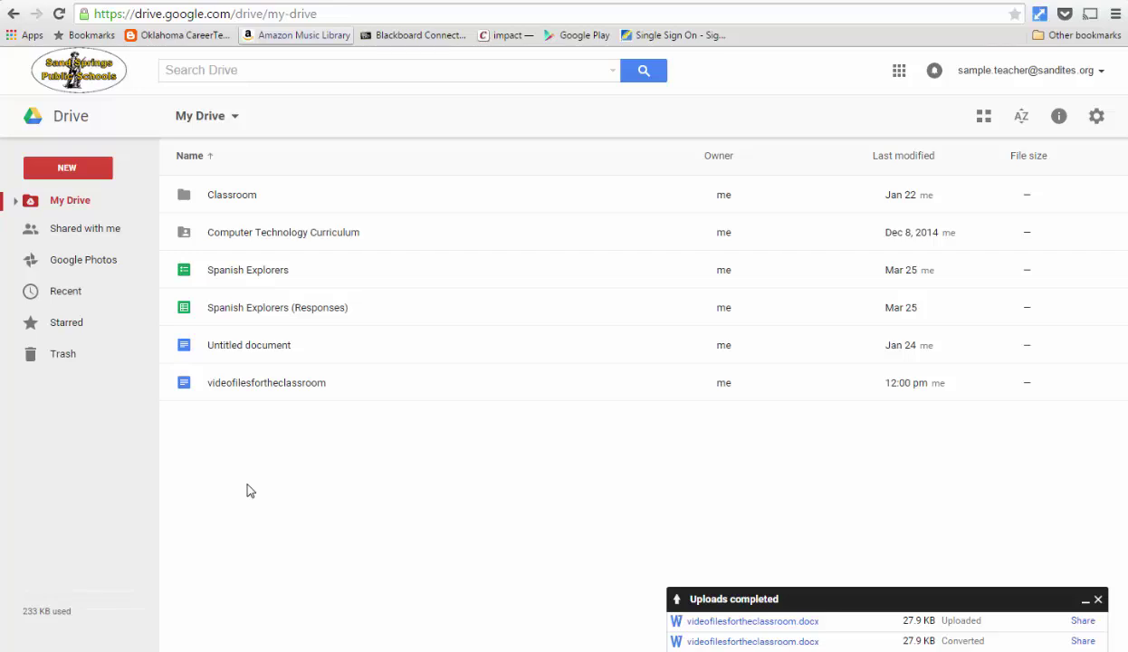
# Step: Add a star to the Spanish Explorers spreadsheet and check that it is listed under Starred
pyautogui.click(269, 261)
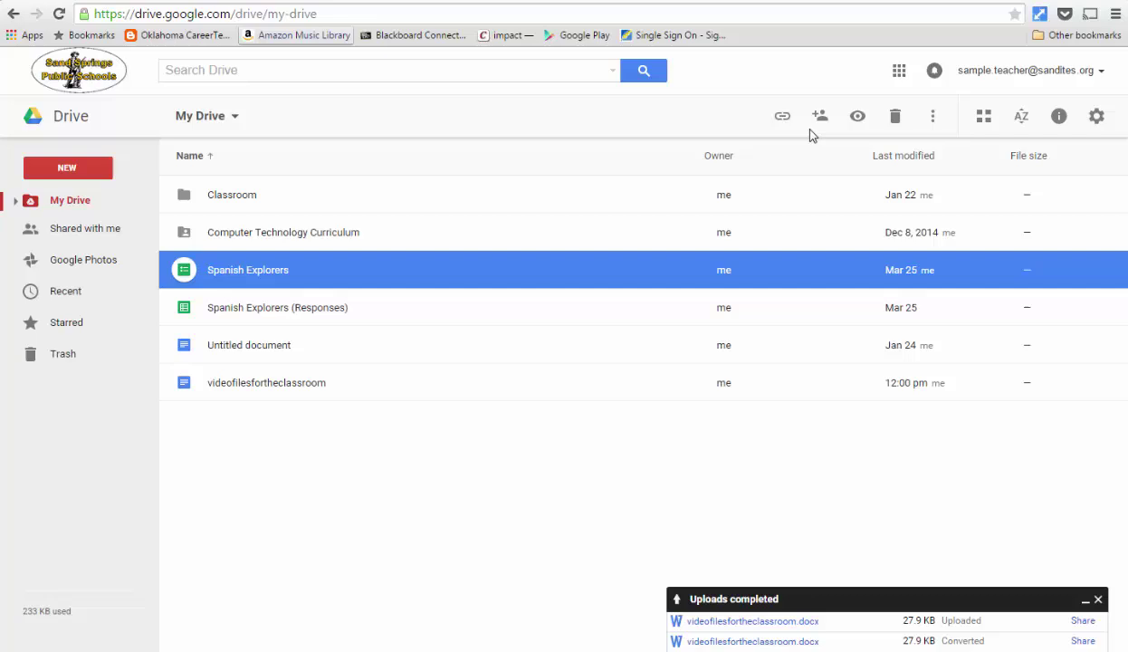
pyautogui.click(932, 116)
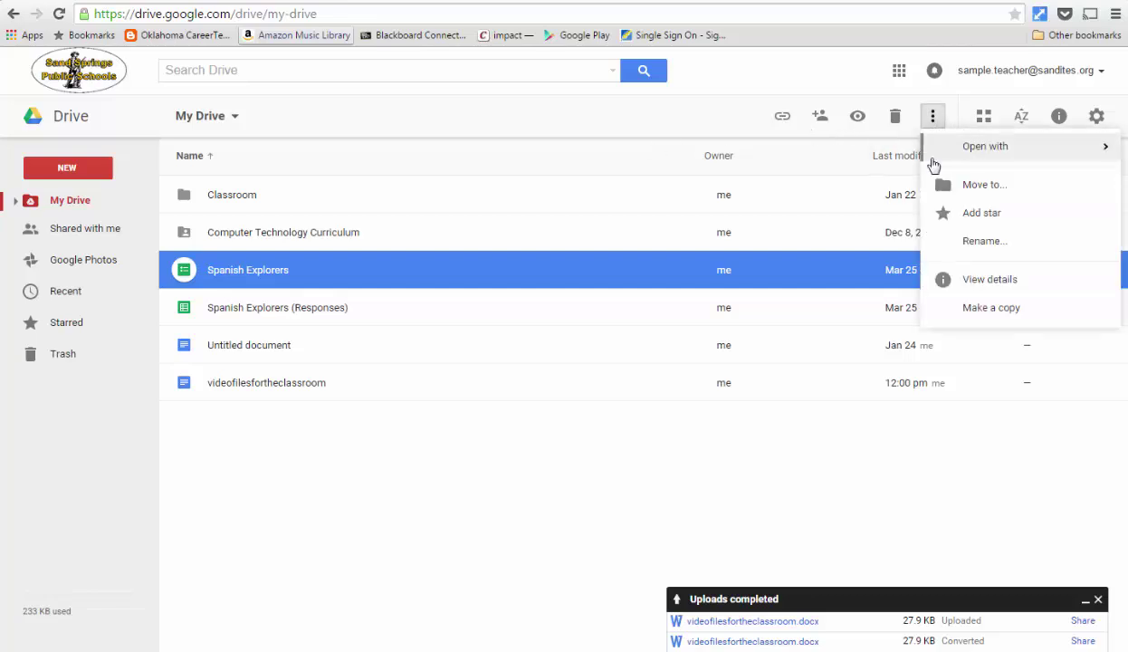
pyautogui.click(985, 217)
pyautogui.click(30, 327)
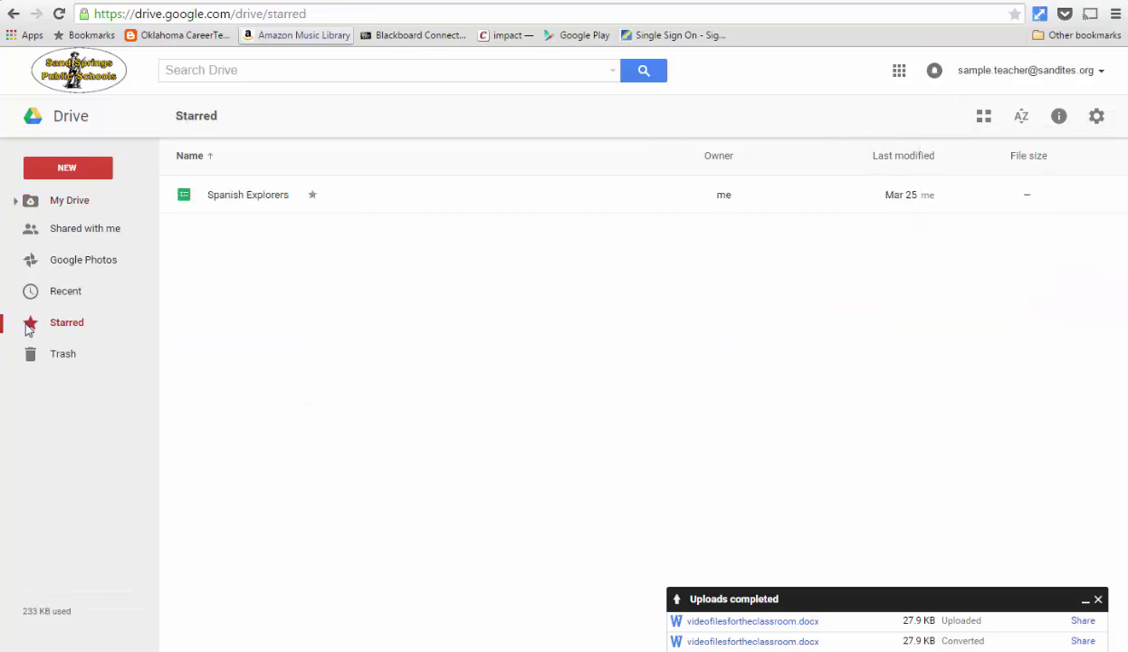